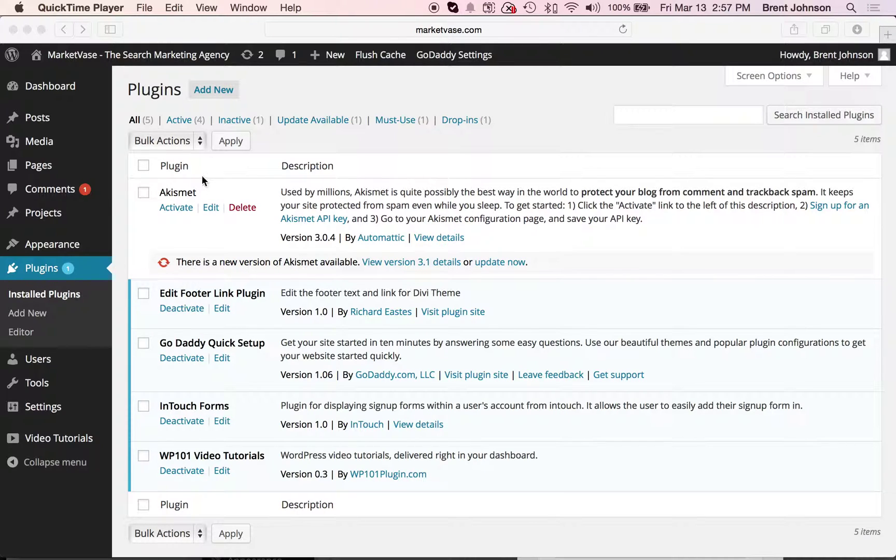
Go to adding new plugins and search the plugin directory for "all in one seo pack".
click(217, 90)
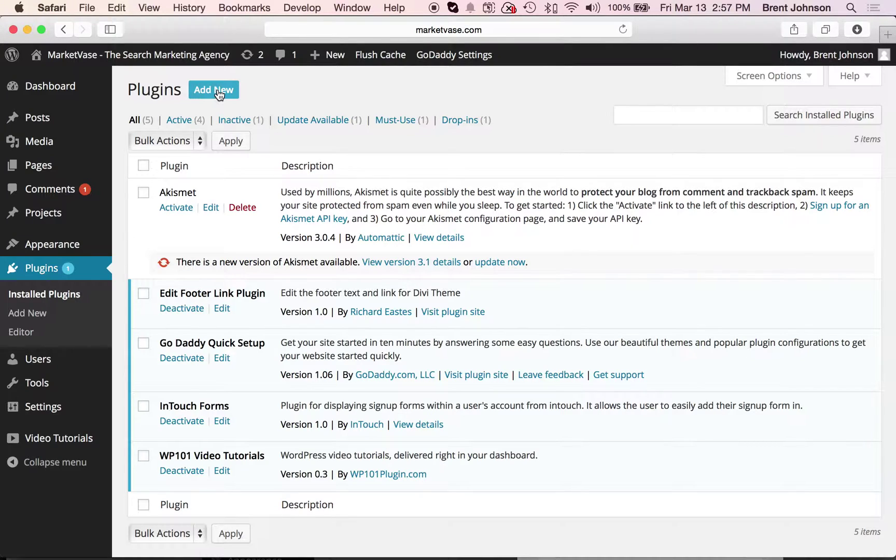
click(218, 92)
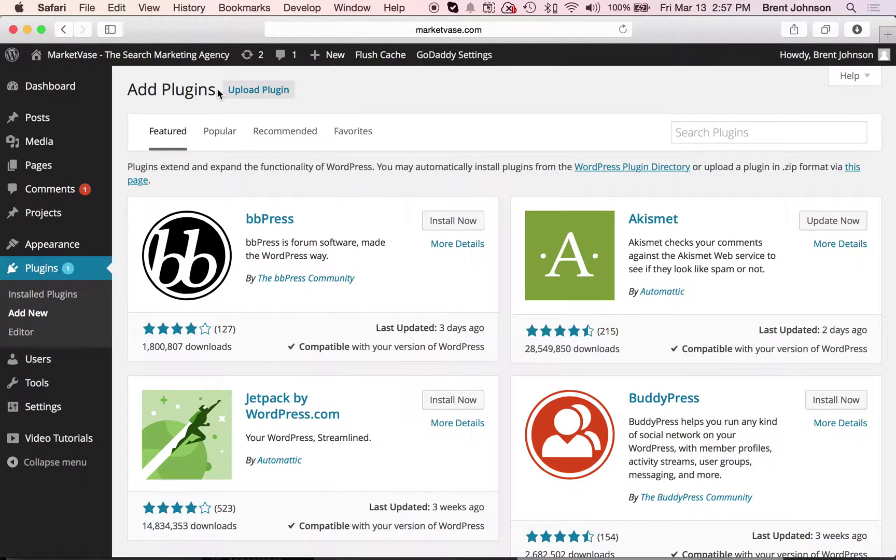
click(726, 139)
text(all)
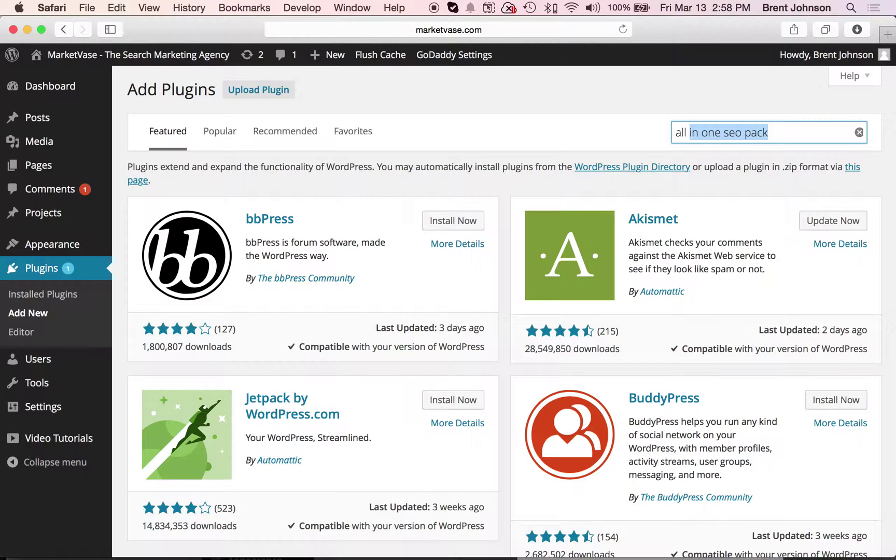
key(Right)
key(Return)
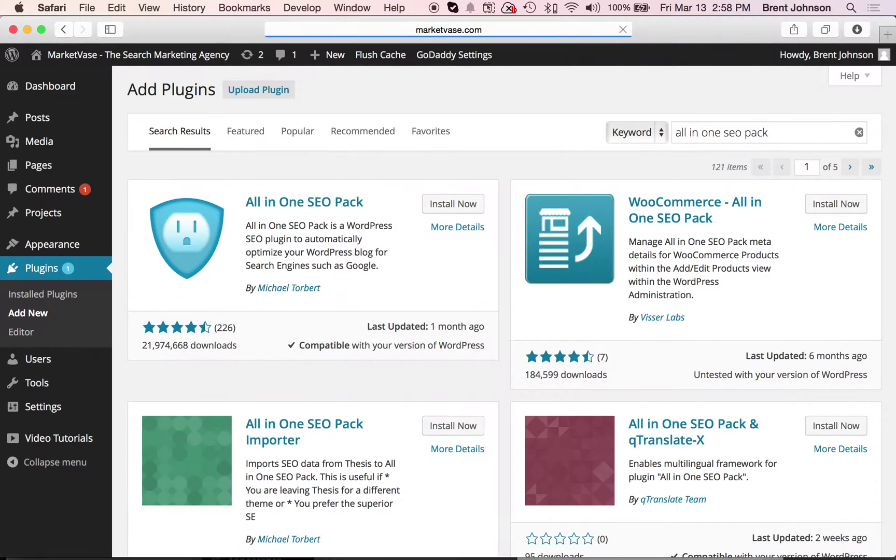
Examine the search results to compare All in One SEO Pack with alternatives such as WordPress SEO by Yoast.
scroll(474, 293, down, 1)
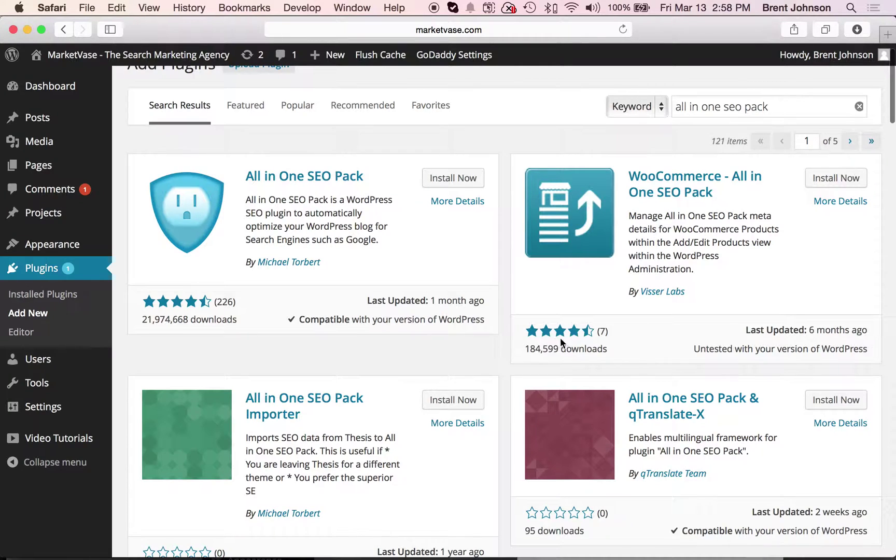
scroll(521, 399, down, 3)
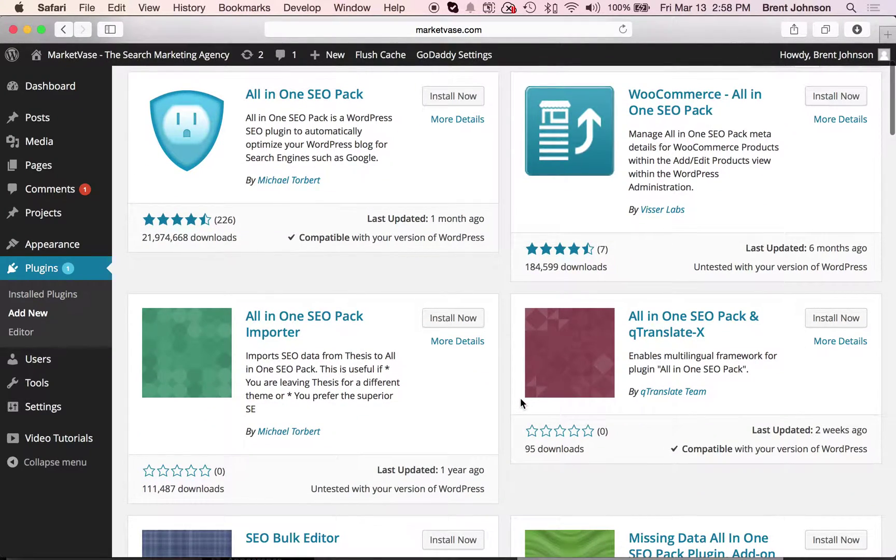
scroll(521, 399, down, 1)
scroll(521, 399, up, 1)
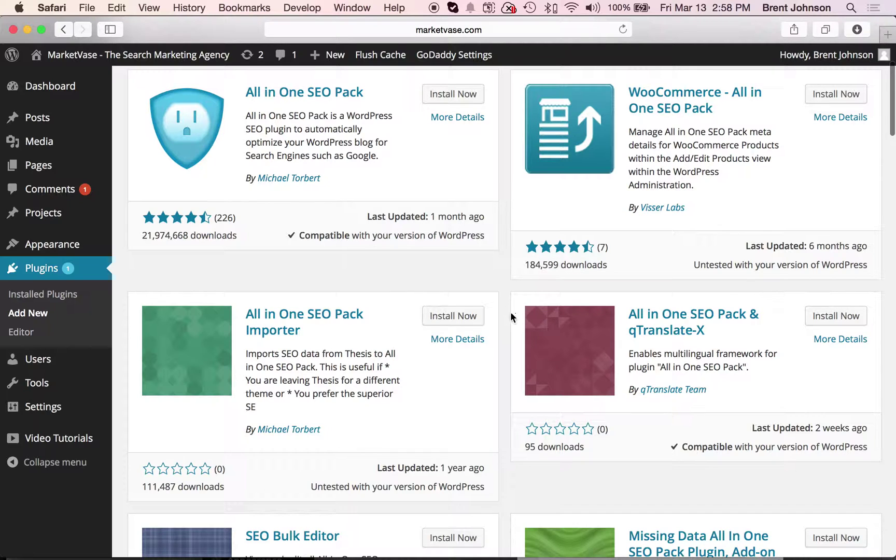
scroll(508, 316, down, 8)
scroll(509, 314, down, 15)
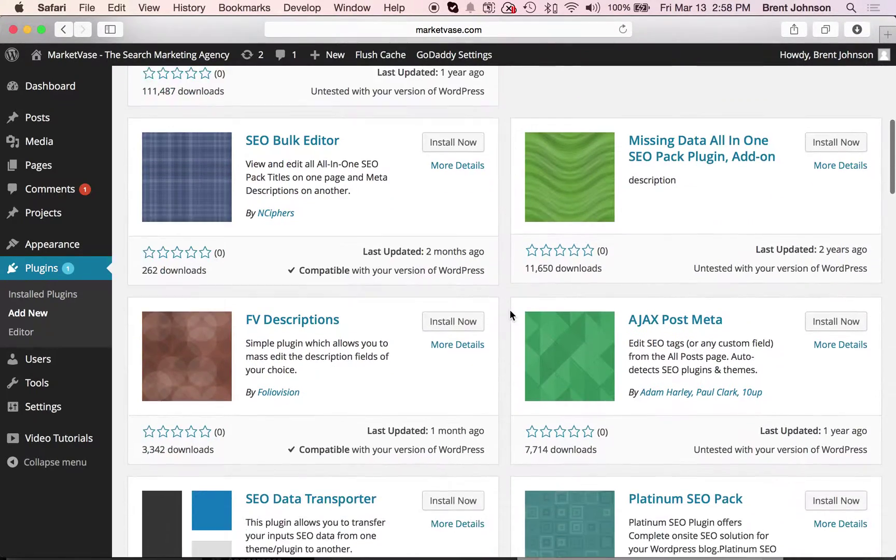
scroll(510, 310, down, 2)
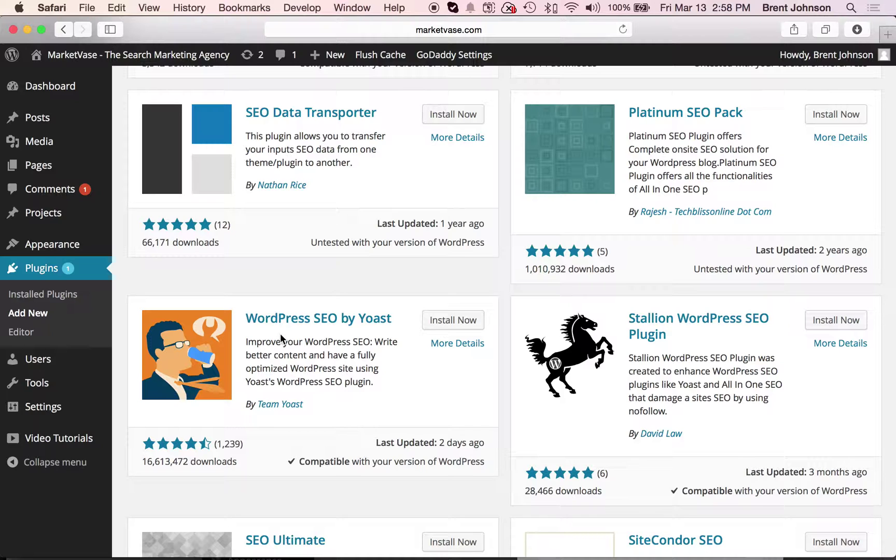
scroll(281, 334, up, 15)
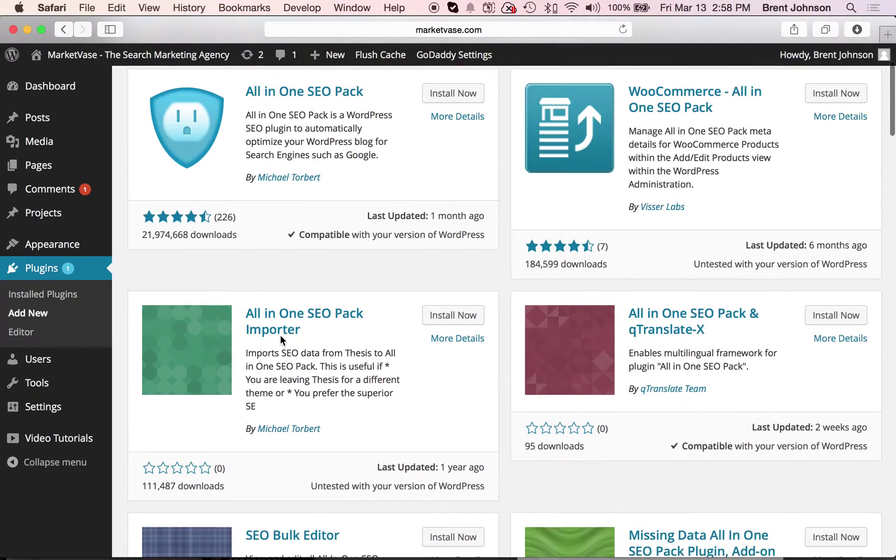
scroll(280, 335, up, 3)
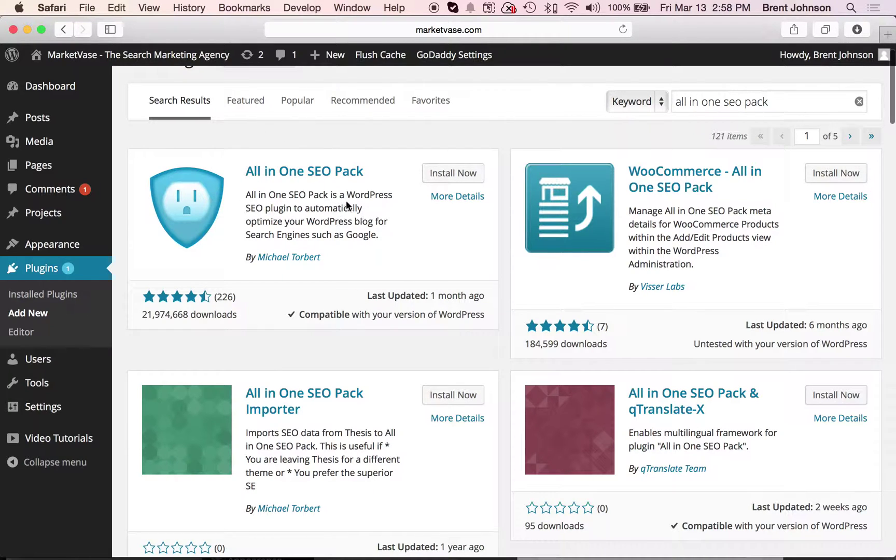
scroll(341, 203, up, 1)
scroll(341, 202, up, 3)
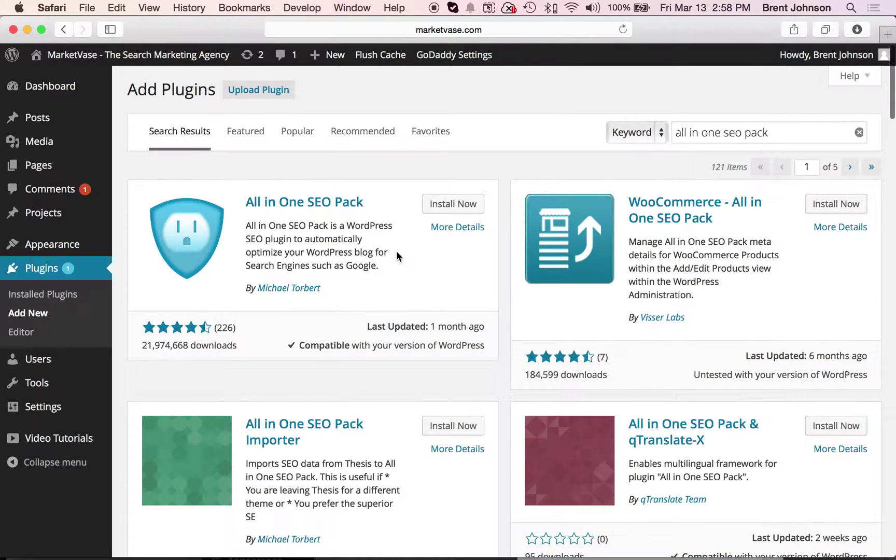
Install the All in One SEO Pack plugin and activate it.
click(444, 207)
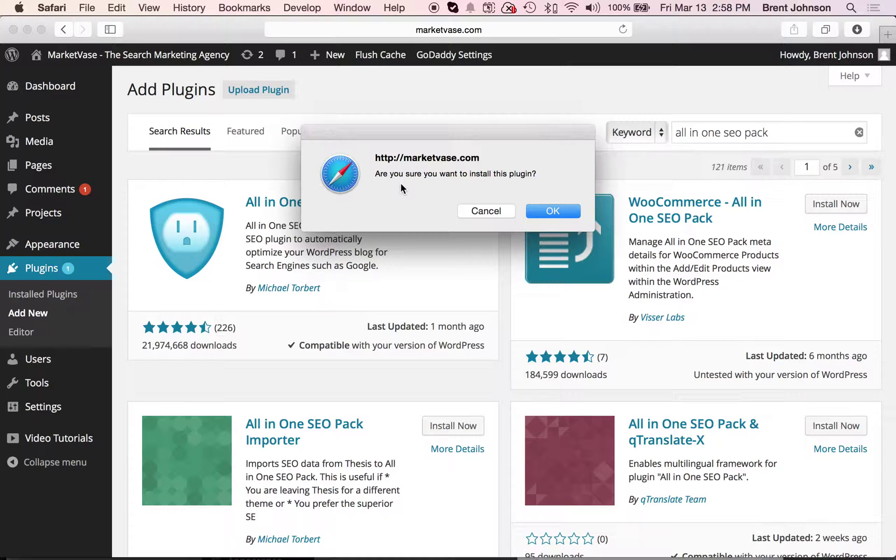
click(548, 212)
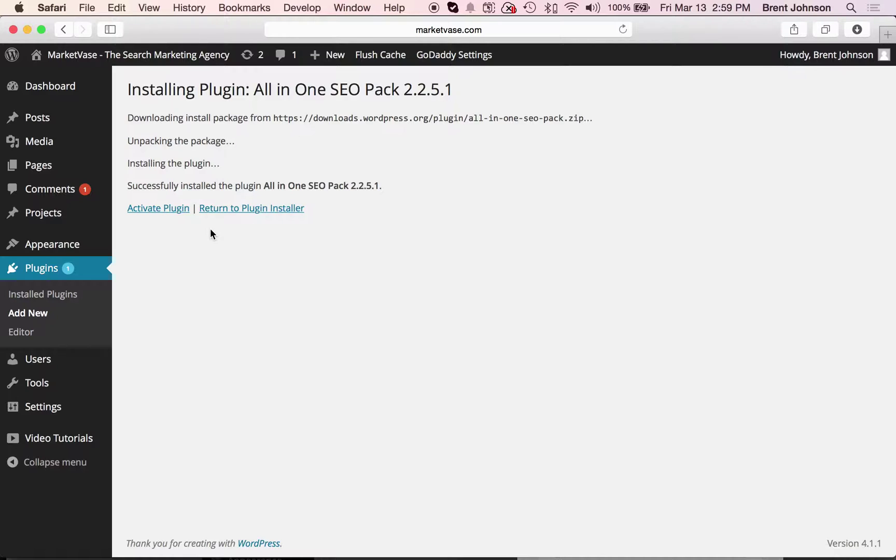
click(154, 209)
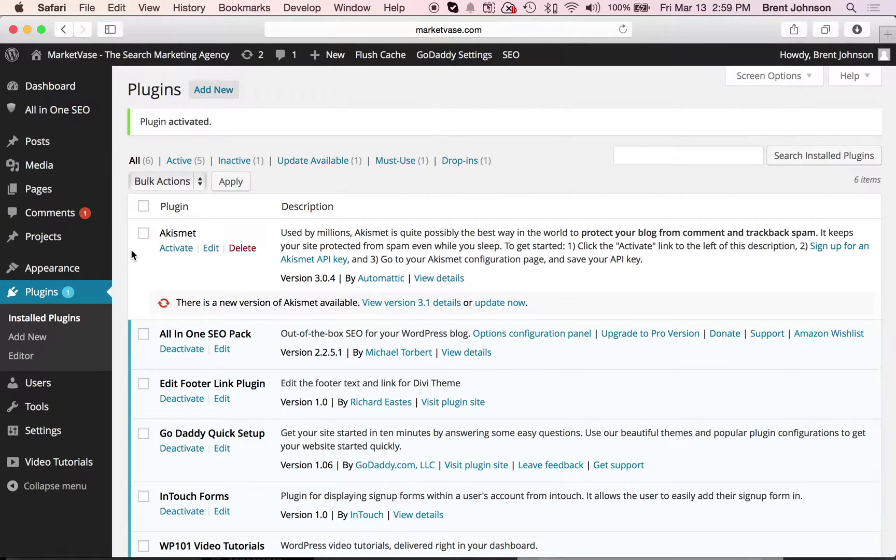
Open the All in One SEO general settings and shorten the page title format to %page_title%.
mouse_move(67, 111)
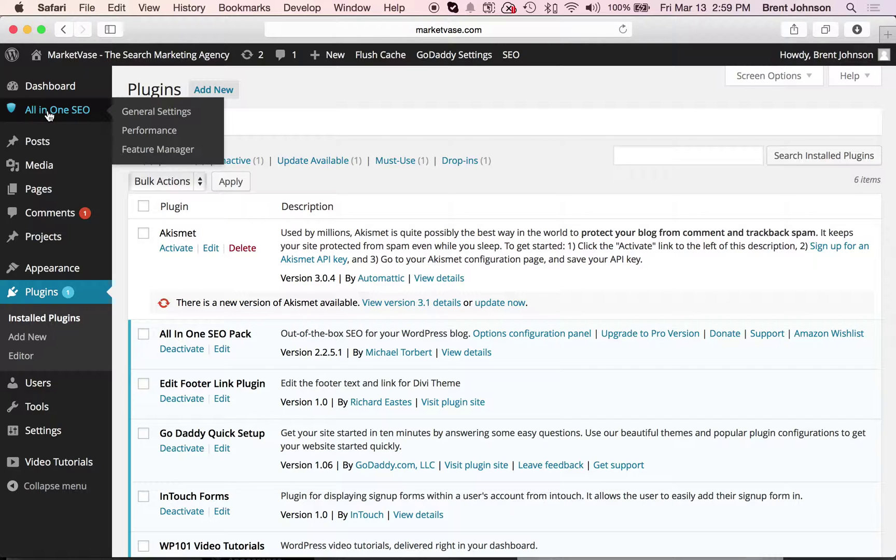
click(48, 111)
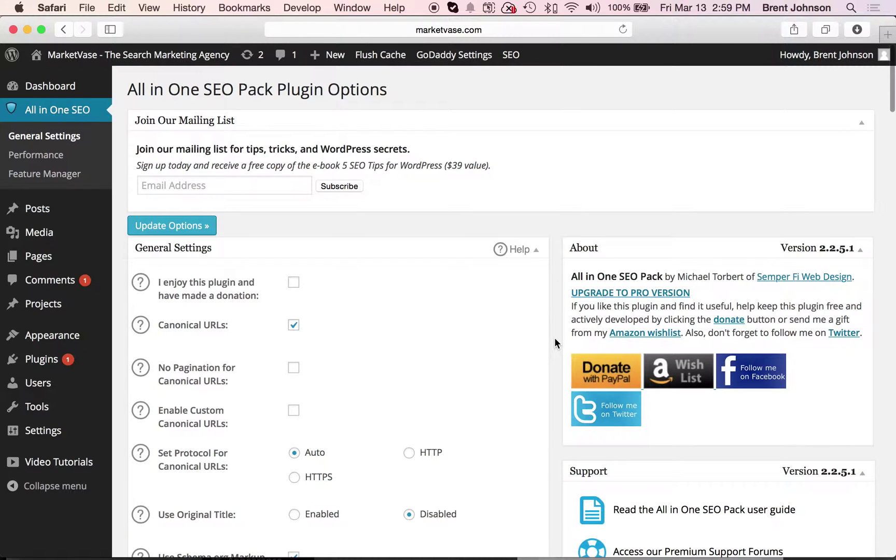
scroll(555, 341, down, 2)
scroll(555, 342, down, 5)
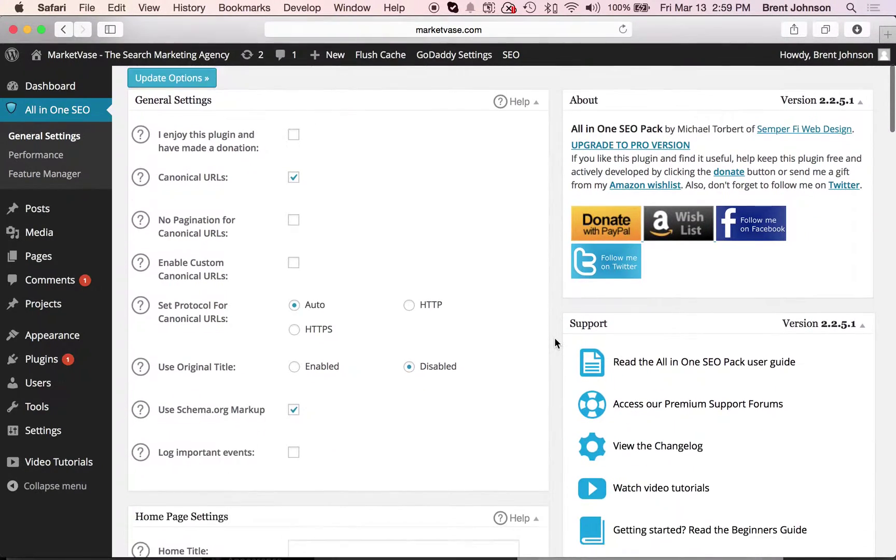
scroll(555, 342, down, 15)
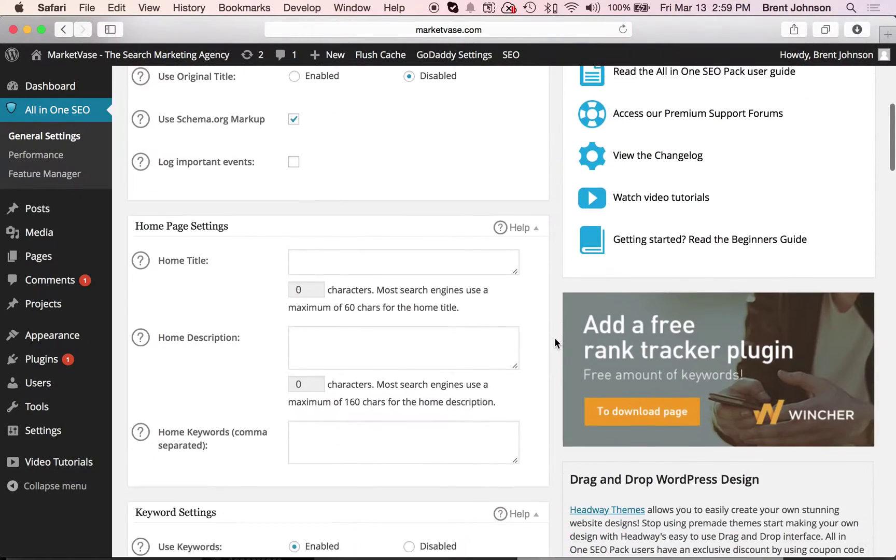
scroll(555, 342, down, 14)
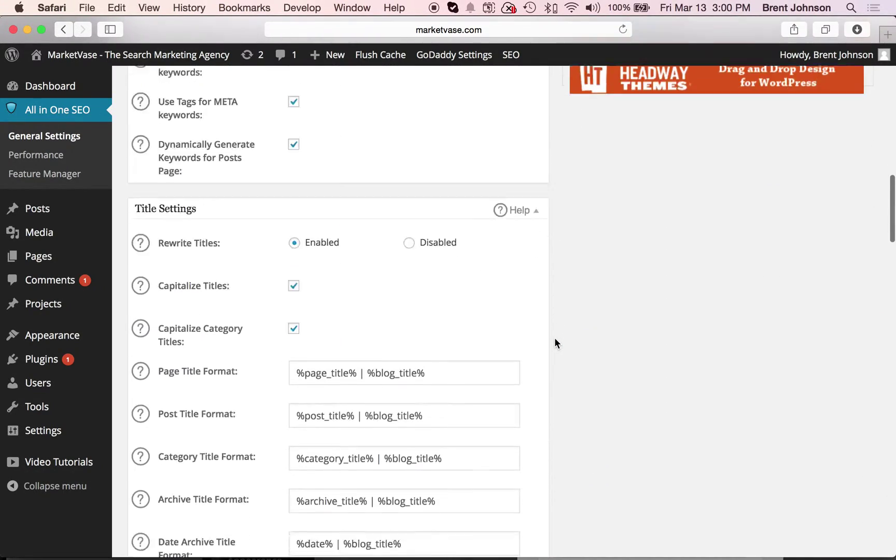
scroll(554, 342, down, 3)
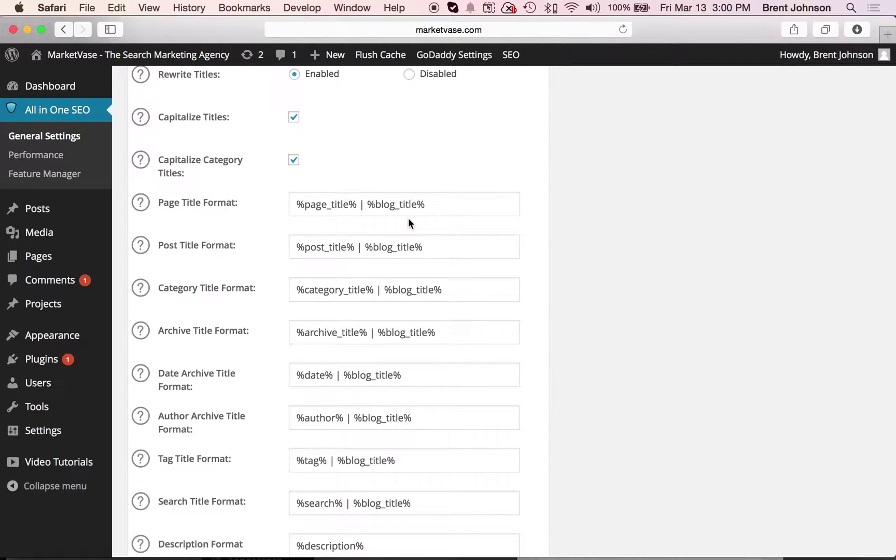
click(440, 208)
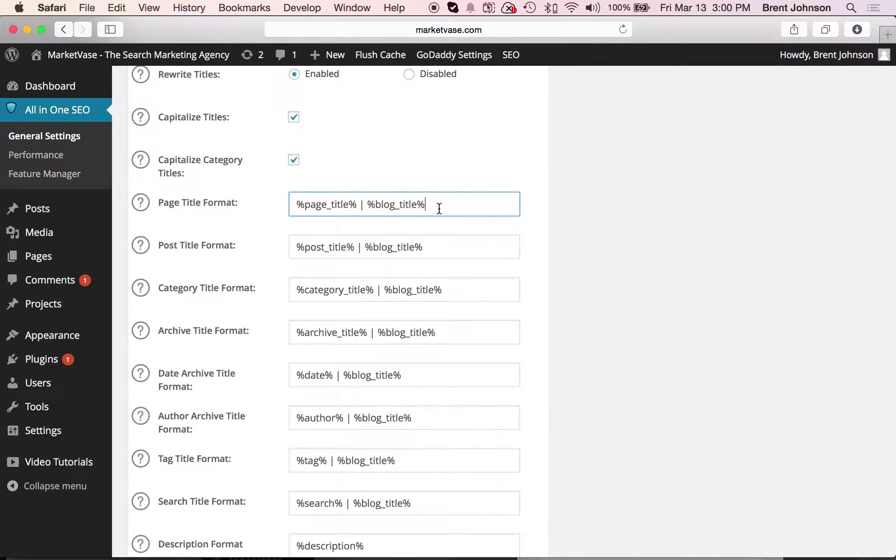
key(BackSpace)
key(BackSpace)
key(BackSpace)
key(BackSpace)
key(BackSpace)
key(BackSpace)
key(BackSpace)
key(BackSpace)
key(BackSpace)
key(BackSpace)
key(BackSpace)
key(BackSpace)
key(BackSpace)
key(BackSpace)
key(BackSpace)
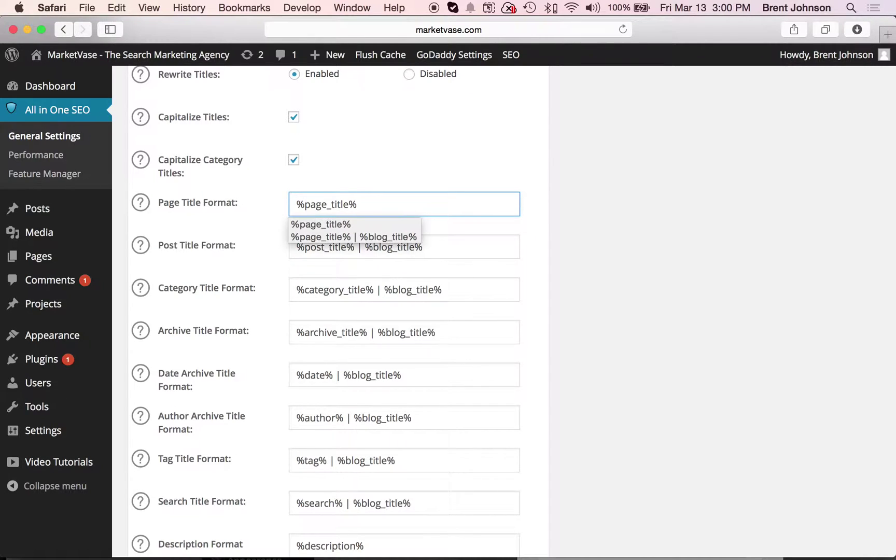
Shorten the post title format to %post_title%.
click(465, 248)
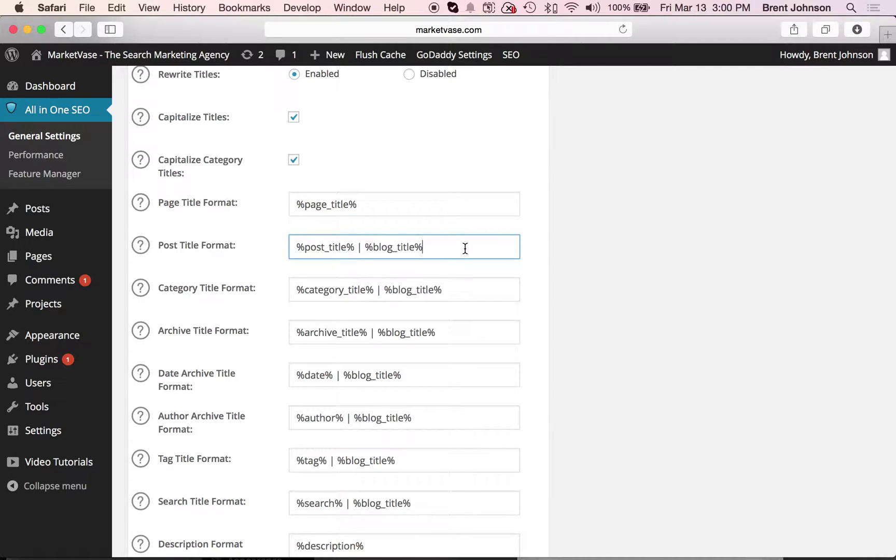
key(BackSpace)
key(BackSpace)
key(BackSpace)
key(BackSpace)
key(BackSpace)
key(BackSpace)
key(BackSpace)
key(BackSpace)
key(BackSpace)
key(BackSpace)
key(BackSpace)
key(BackSpace)
key(BackSpace)
key(BackSpace)
key(BackSpace)
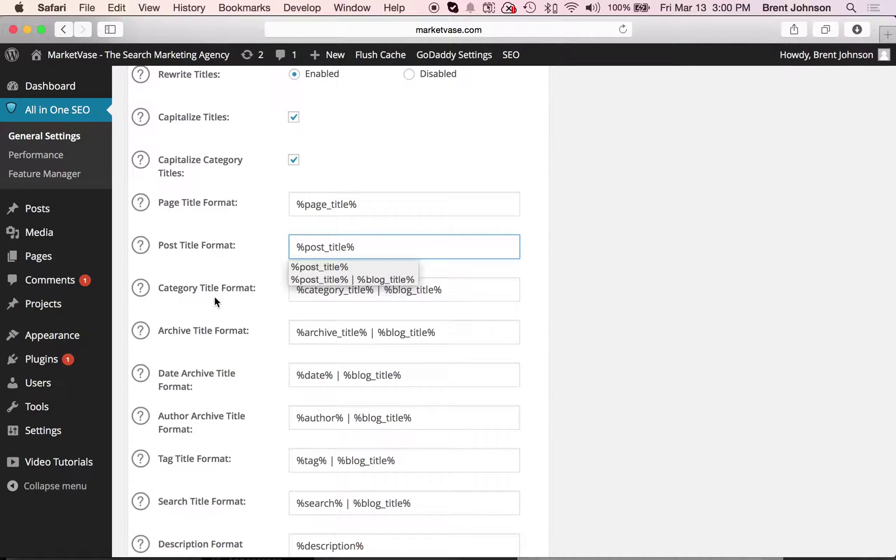
Save the updated All in One SEO options and check the stored page and post title formats.
click(459, 293)
click(458, 292)
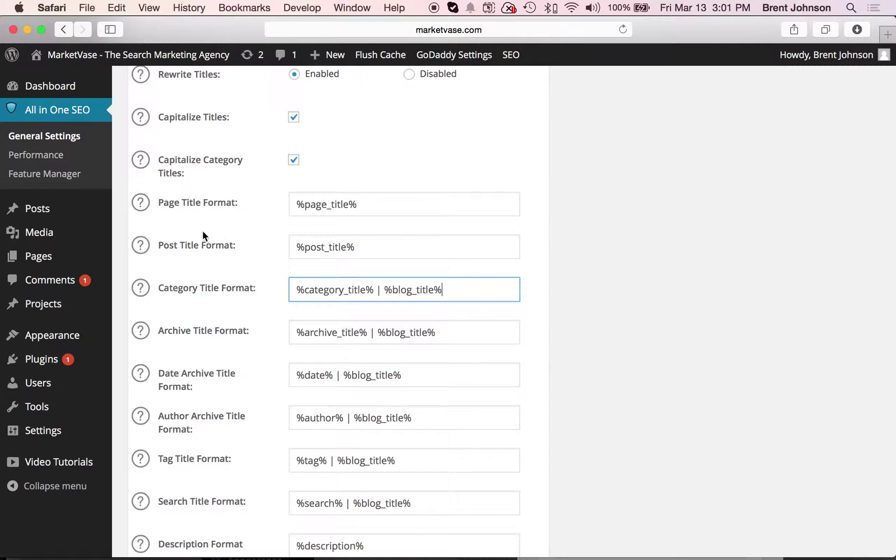
scroll(158, 226, up, 5)
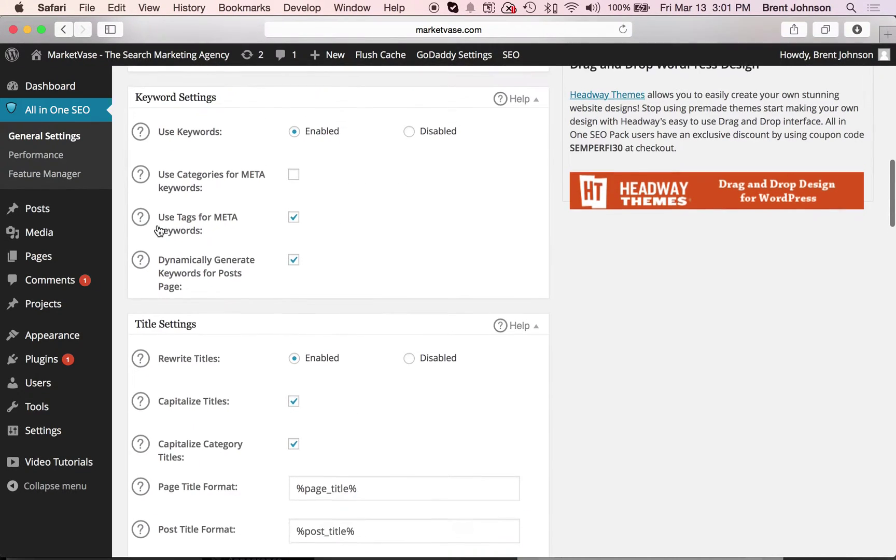
scroll(159, 231, down, 15)
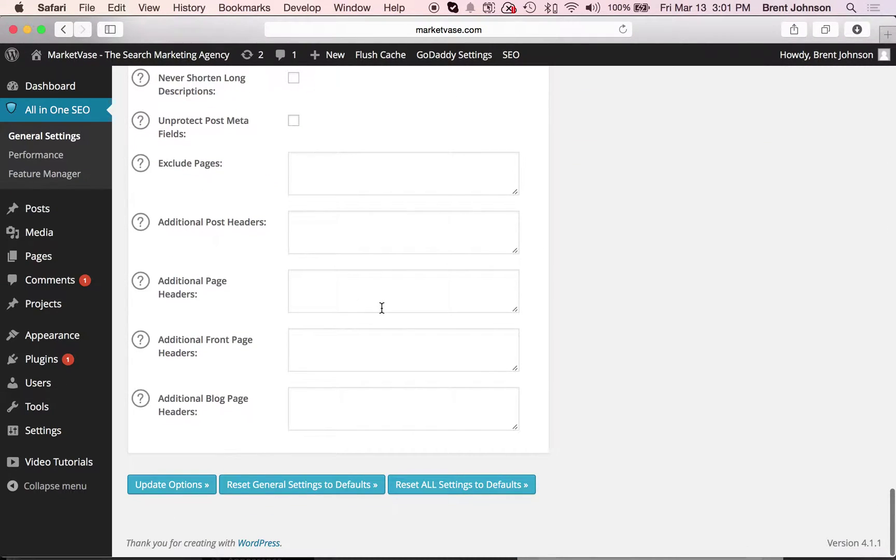
click(165, 488)
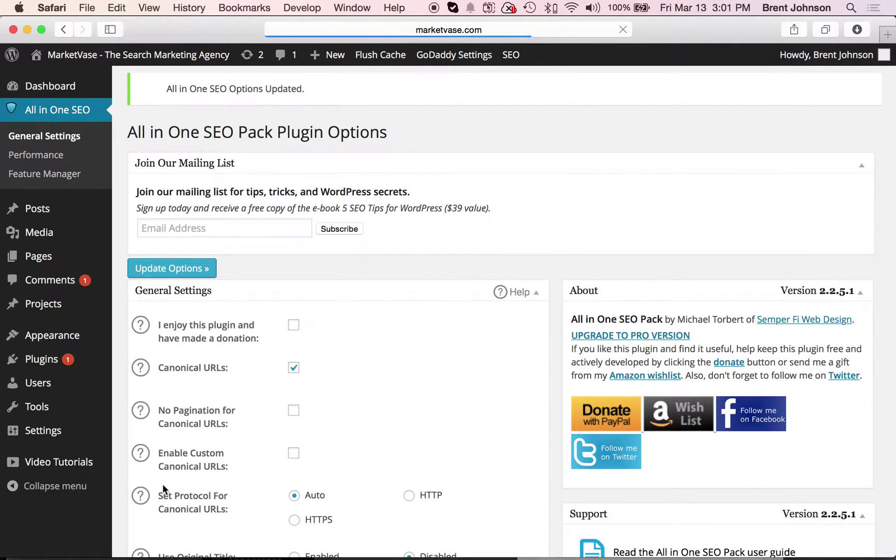
scroll(309, 414, down, 15)
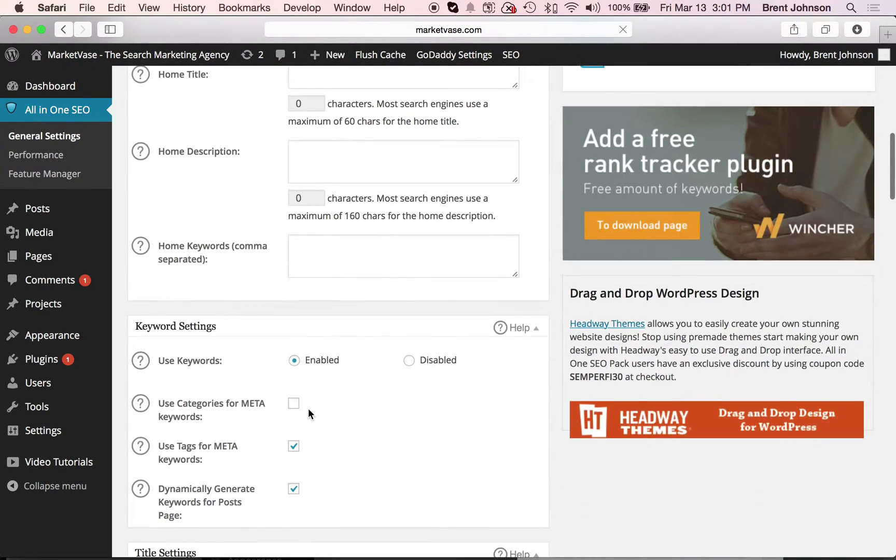
scroll(308, 408, down, 5)
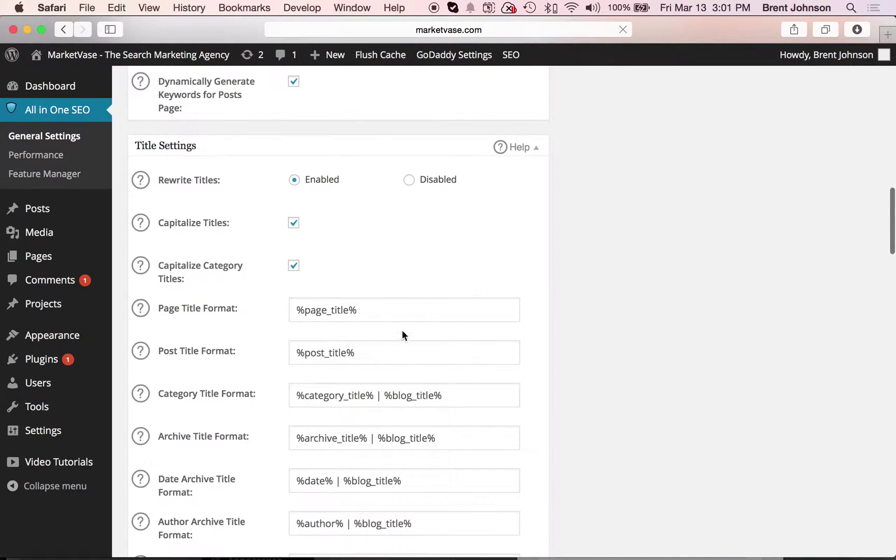
scroll(351, 309, up, 20)
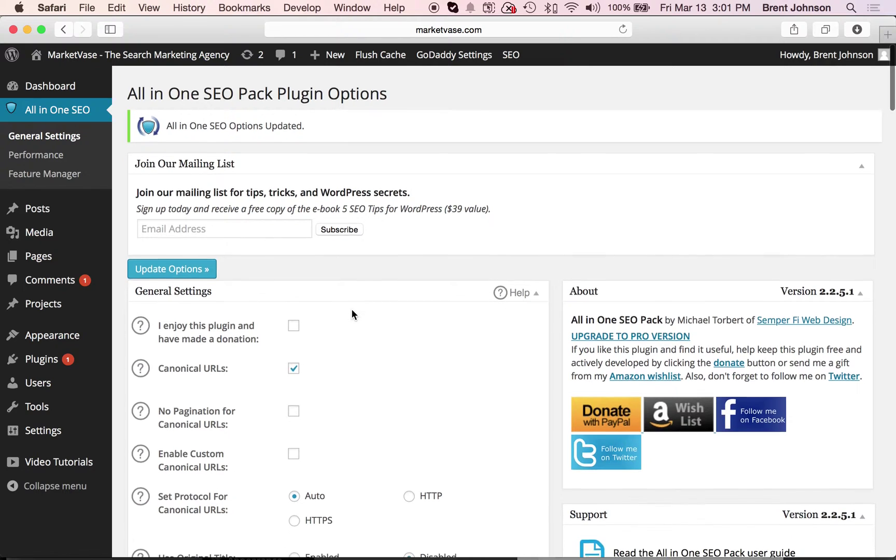
Create a new post titled "Learn On-page SEO for Wordpress" and save it as a draft.
mouse_move(54, 210)
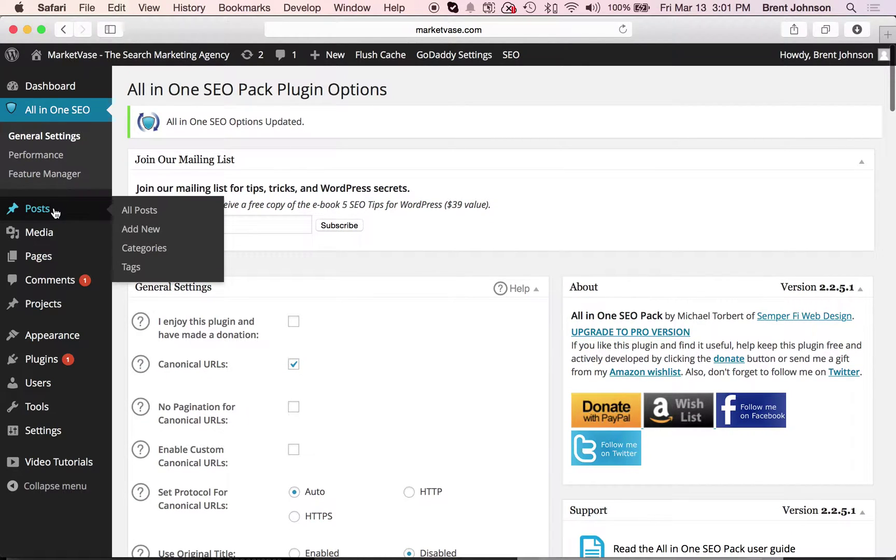
click(145, 230)
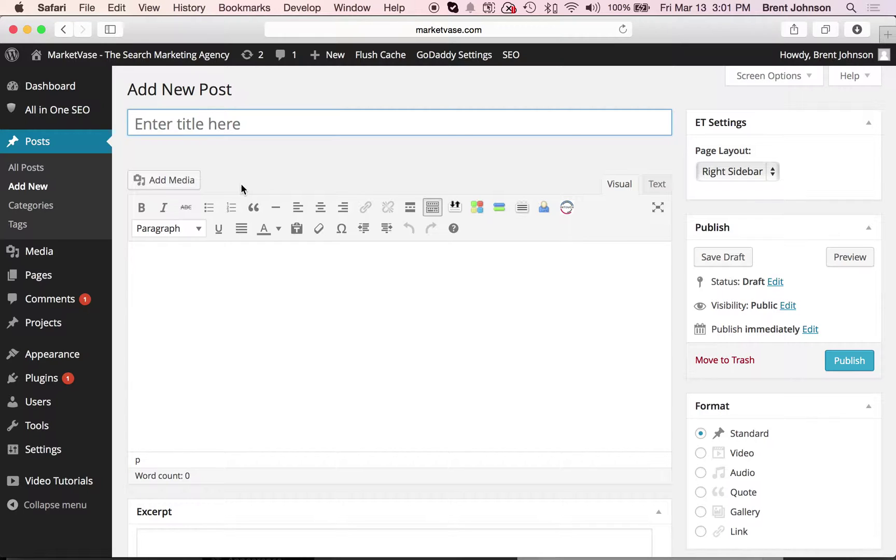
text(Le)
text(arn)
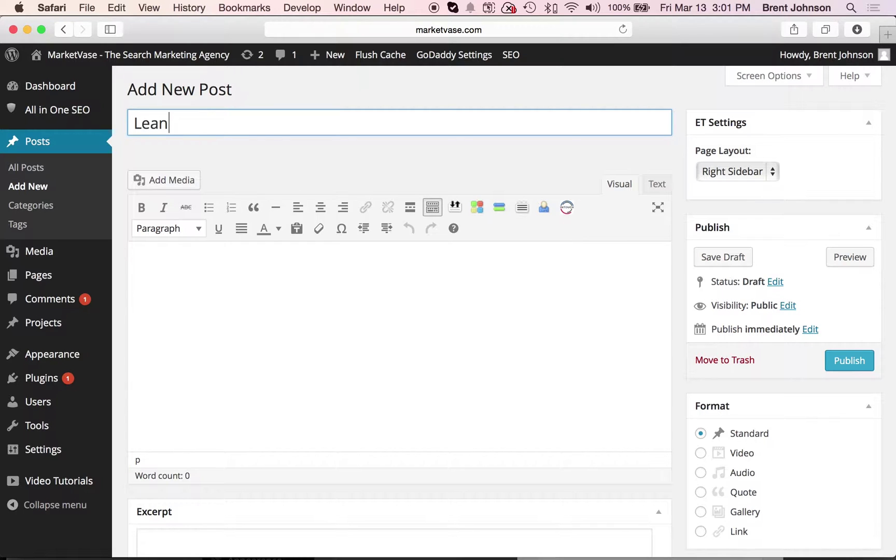
key(BackSpace)
text(rn On-page S)
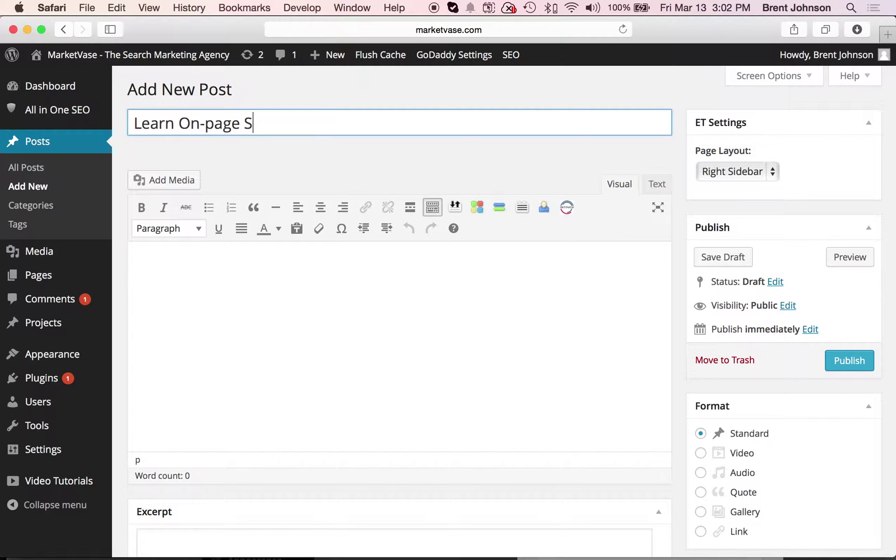
text(EO for Wordpress)
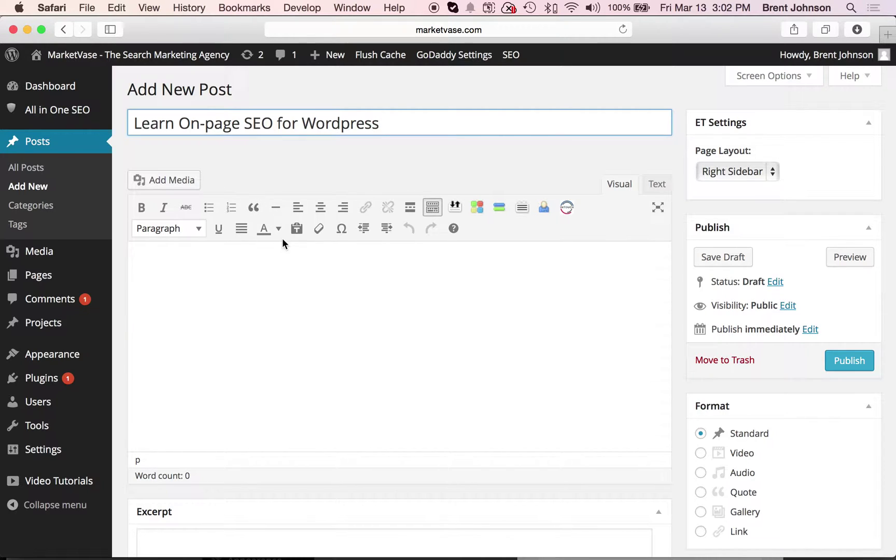
click(727, 258)
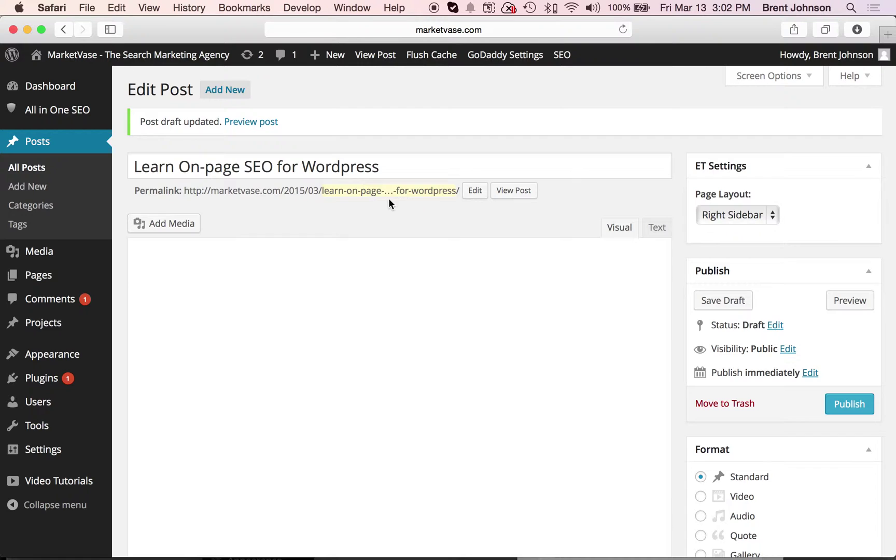
Shorten the post's permalink slug to learn-seo-for-wordpress.
click(474, 190)
key(Right)
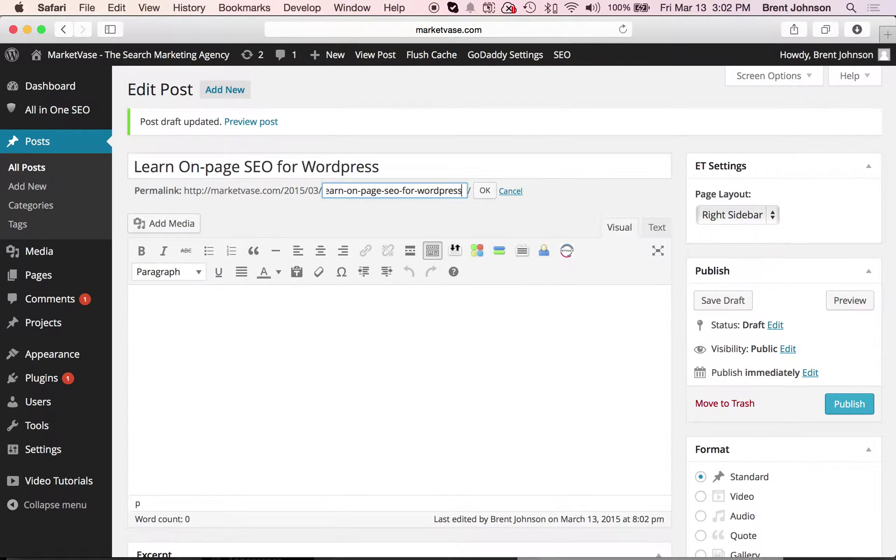
key(Left)
key(Left)
key(Left)
key(Left)
key(Left)
key(Left)
key(Left)
key(Left)
key(Left)
key(Left)
key(Left)
key(Left)
key(BackSpace)
key(BackSpace)
key(BackSpace)
key(BackSpace)
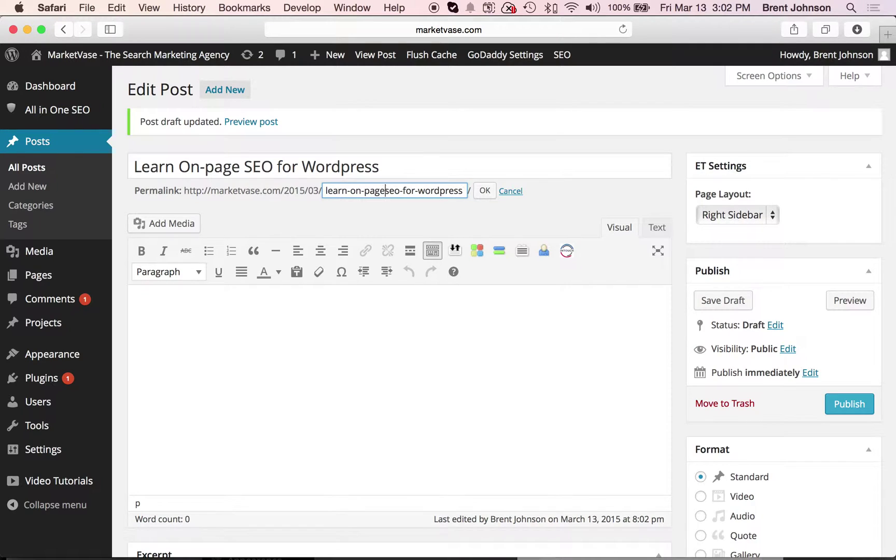
key(BackSpace)
key(BackSpace)
key(BackSpace)
key(BackSpace)
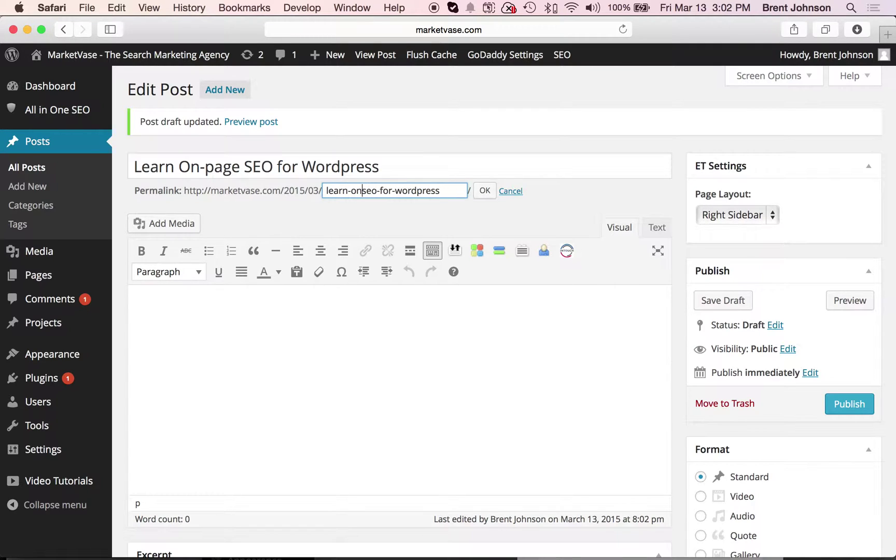
click(486, 191)
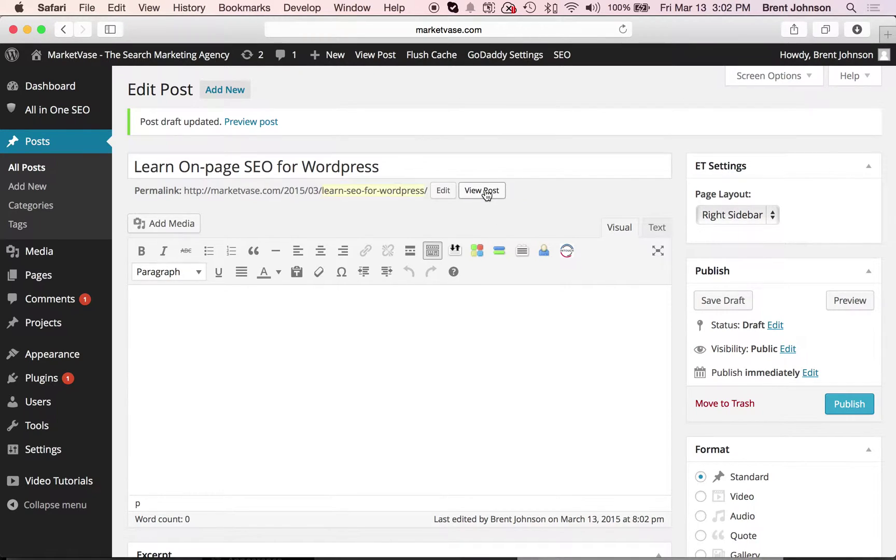
Set the post's All in One SEO Pack title to "Learn On-page SEO for Wordpress".
scroll(626, 365, down, 3)
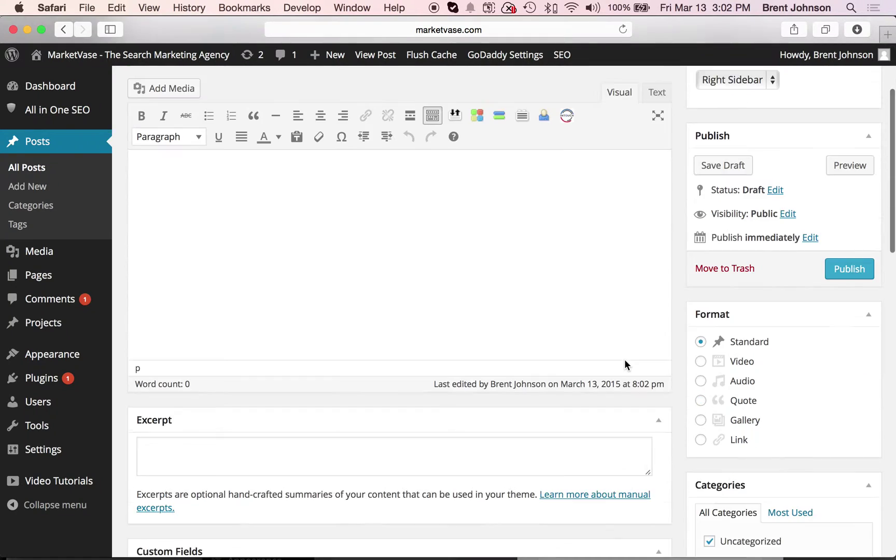
scroll(625, 361, down, 10)
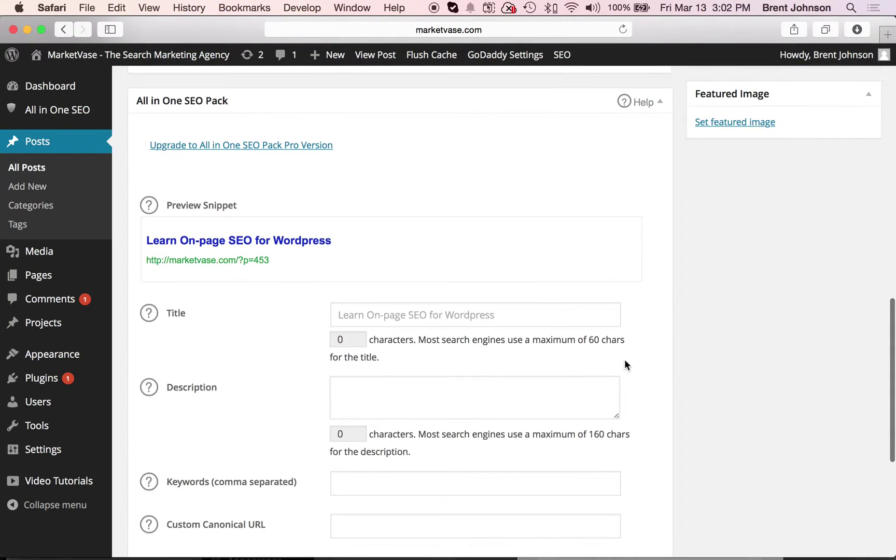
scroll(625, 360, down, 2)
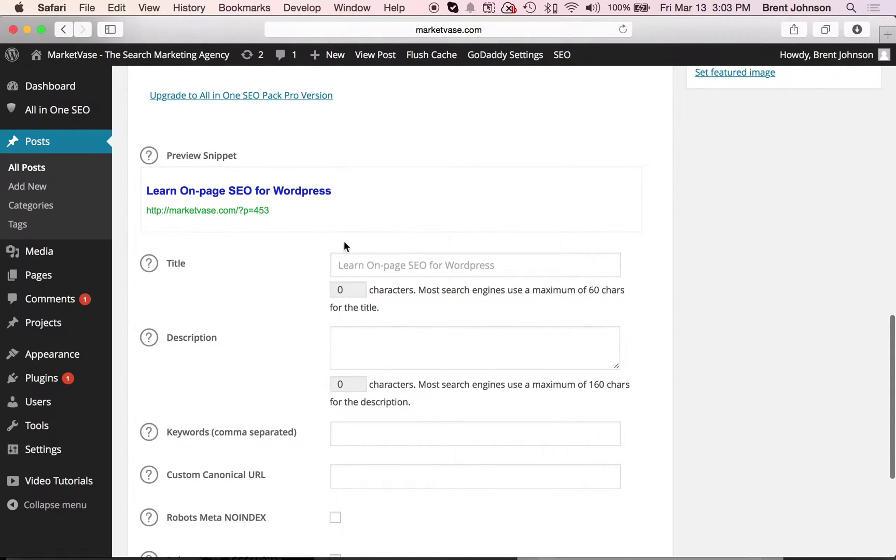
click(387, 267)
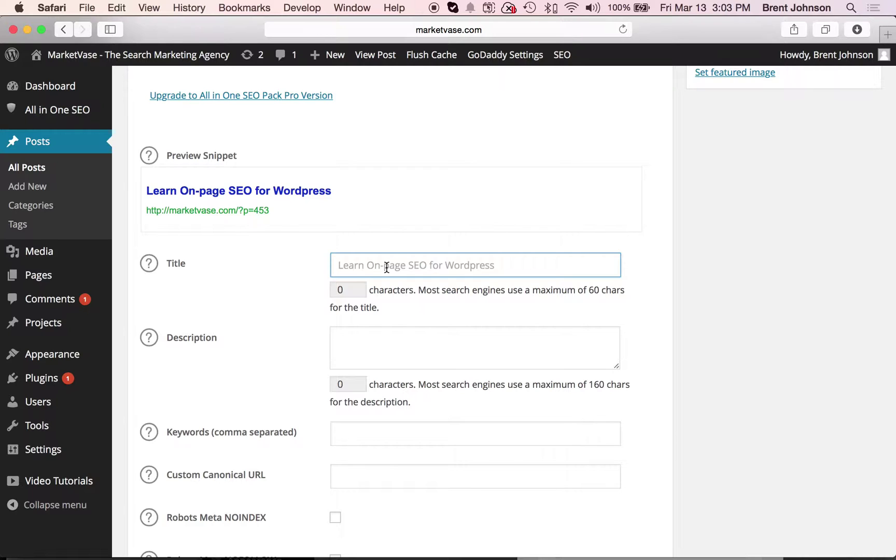
text(Learn)
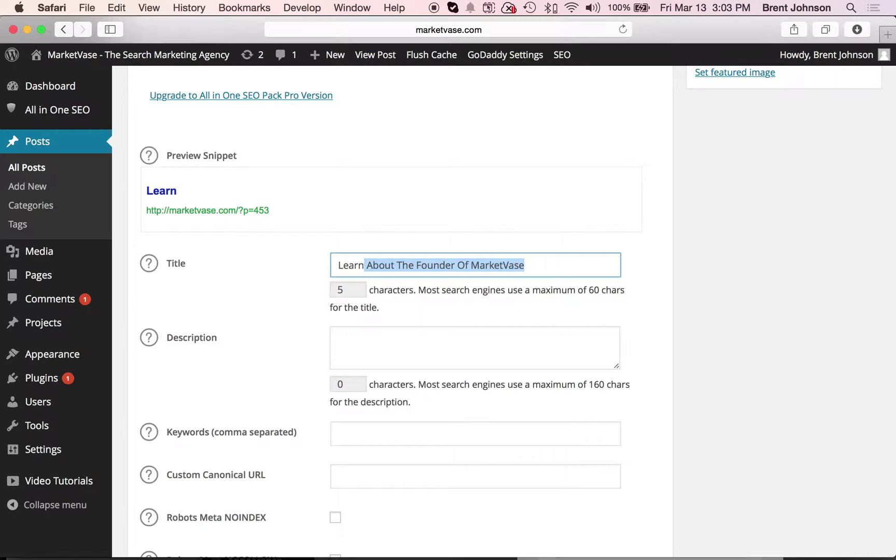
text( On)
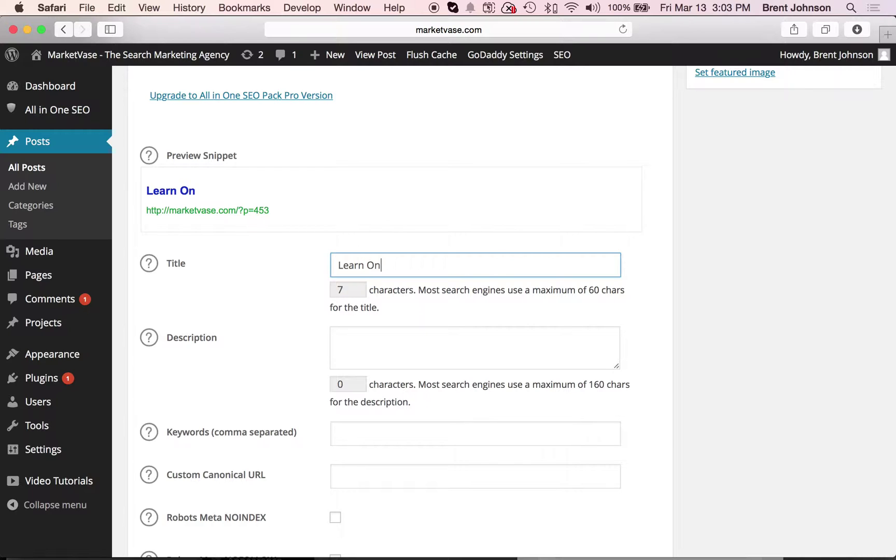
text(-page )
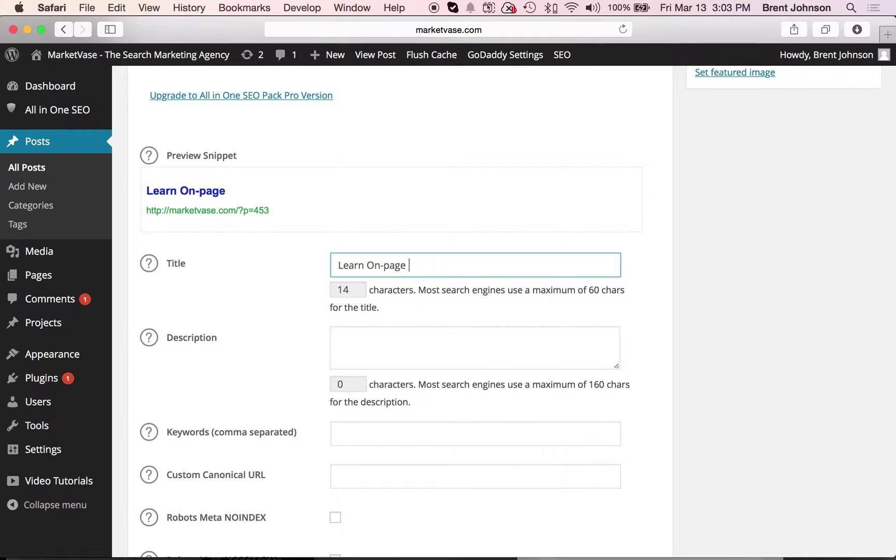
text(SEO for Wo)
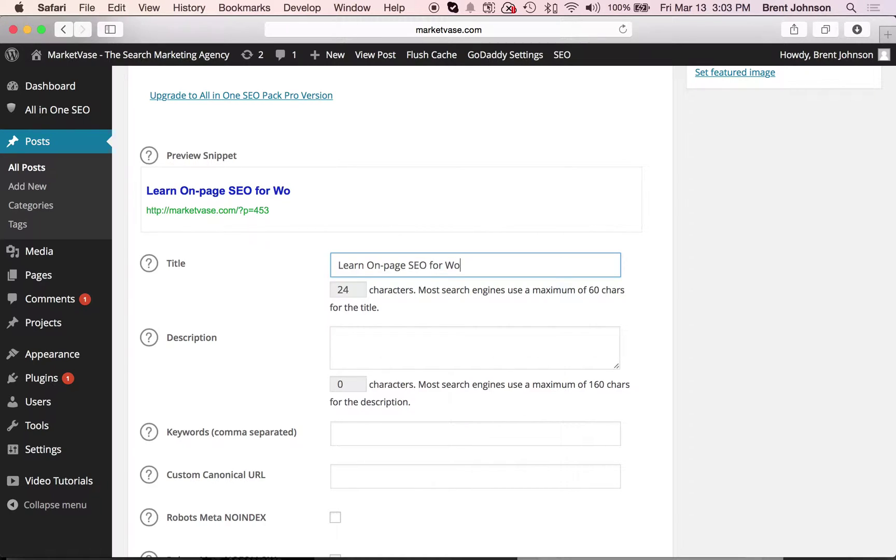
text(rdpress)
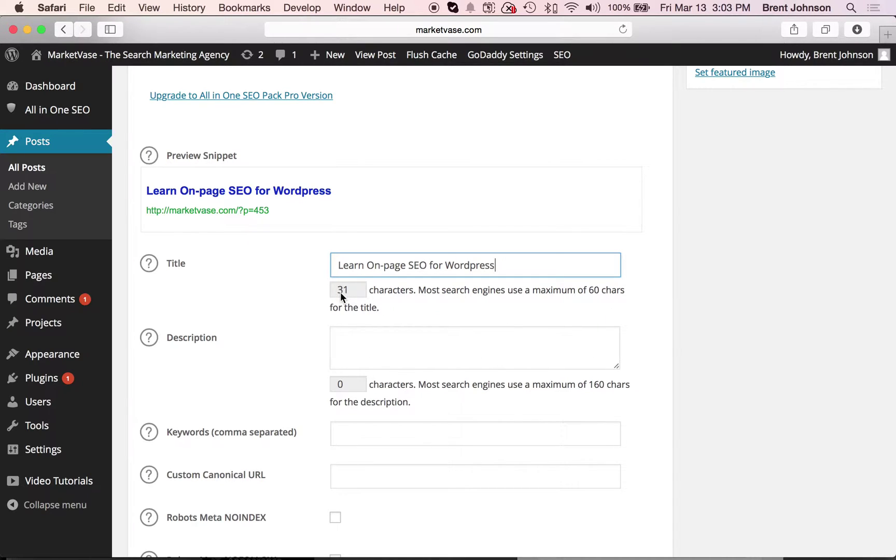
Set the SEO description to "Make Your WordPress Website SEO Friendly - Learn What Plugin To Use For Search Engine Optimized Blog Posts and Webpages.".
click(358, 348)
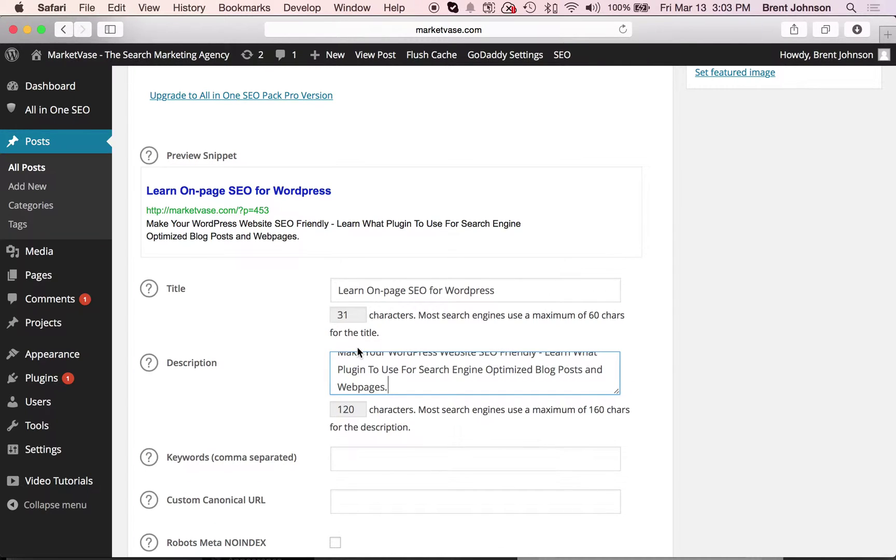
key(Up)
key(Up)
key(Up)
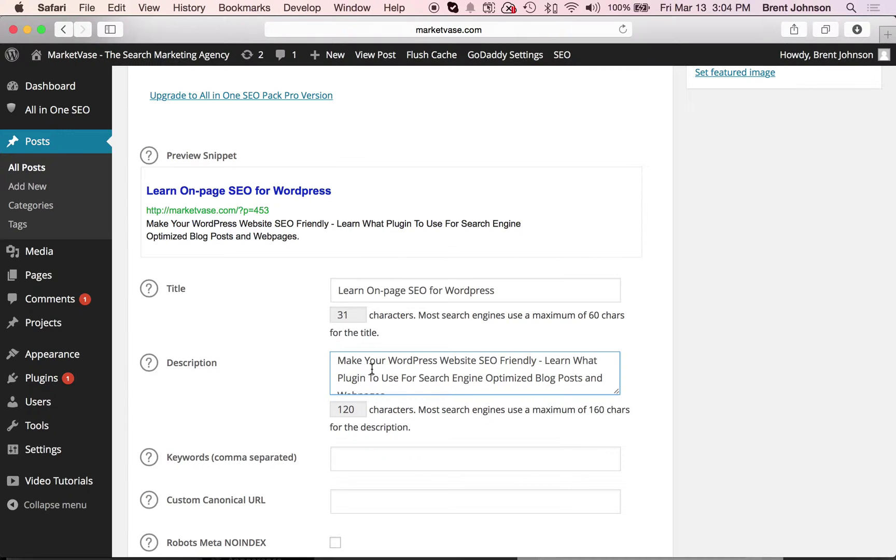
scroll(371, 368, down, 2)
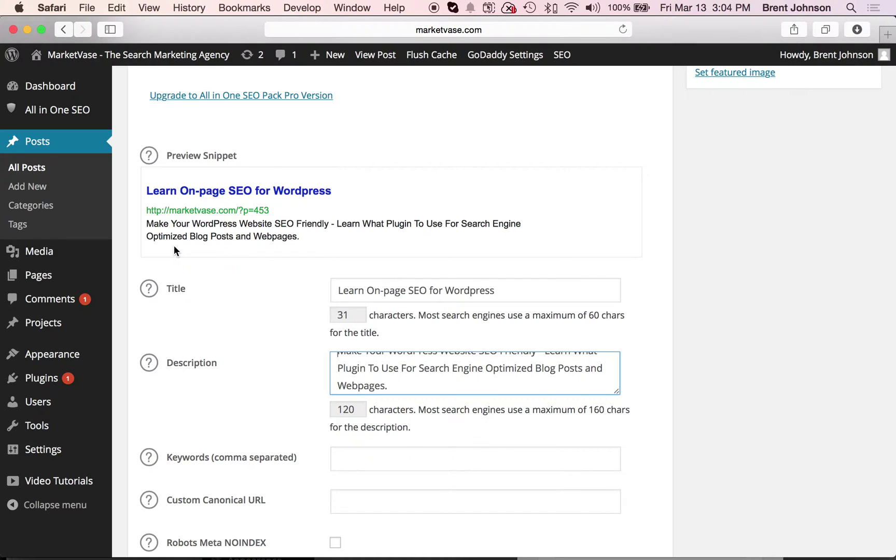
scroll(272, 371, down, 5)
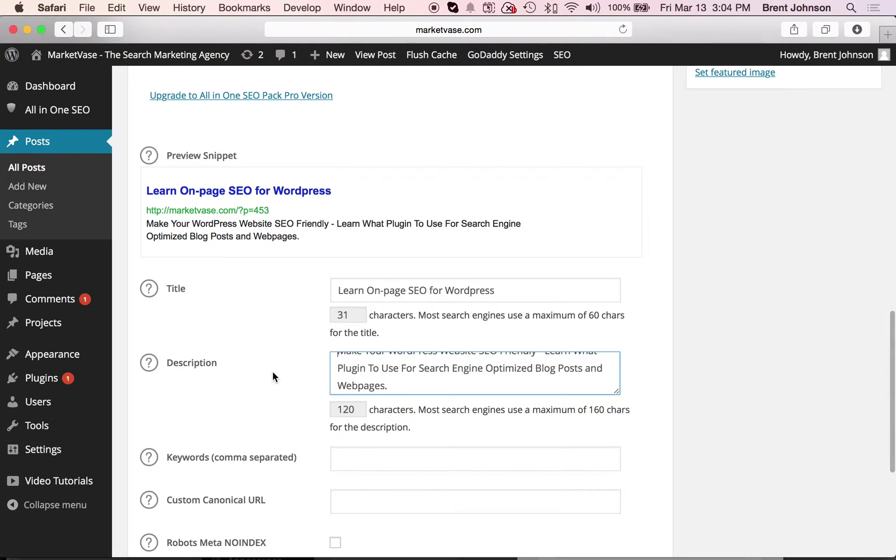
scroll(274, 377, down, 5)
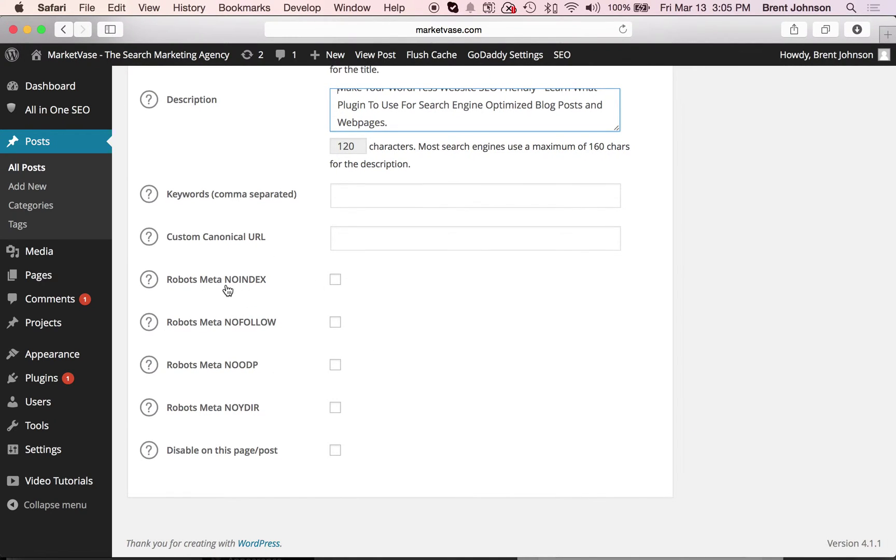
scroll(228, 289, up, 10)
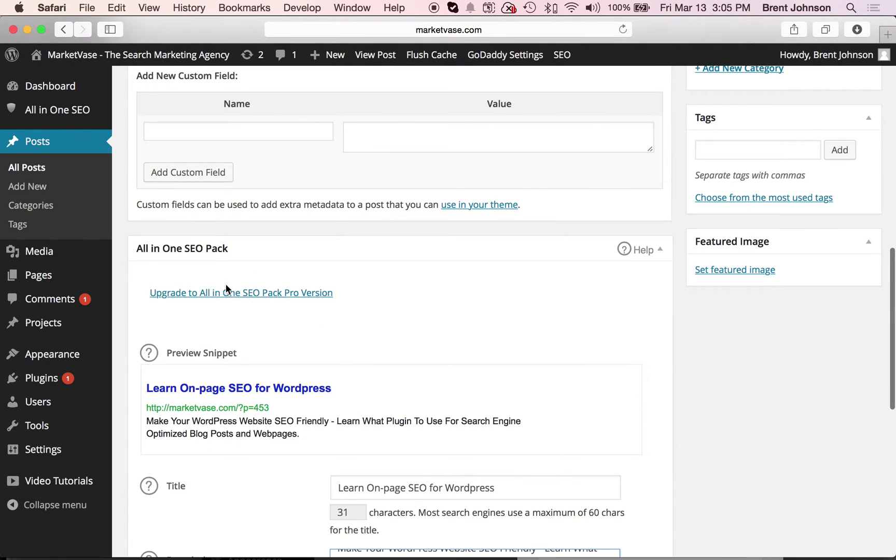
scroll(226, 284, up, 10)
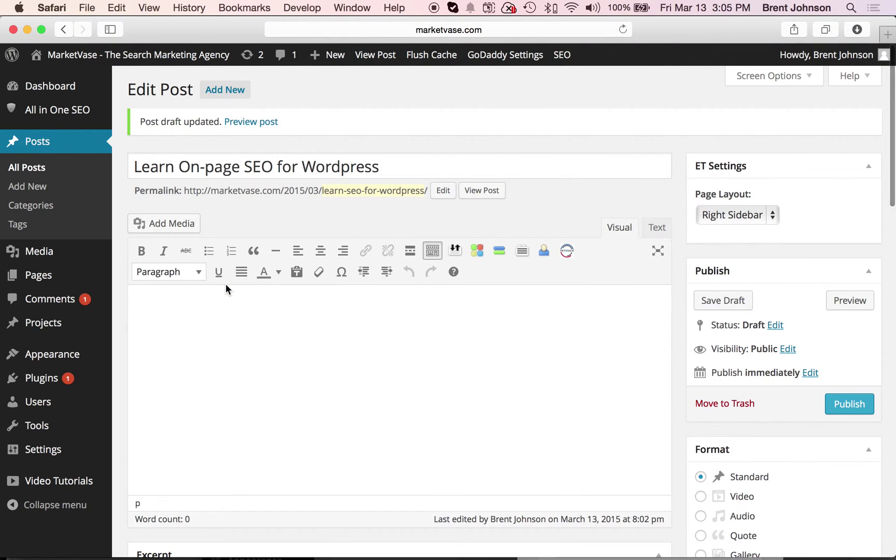